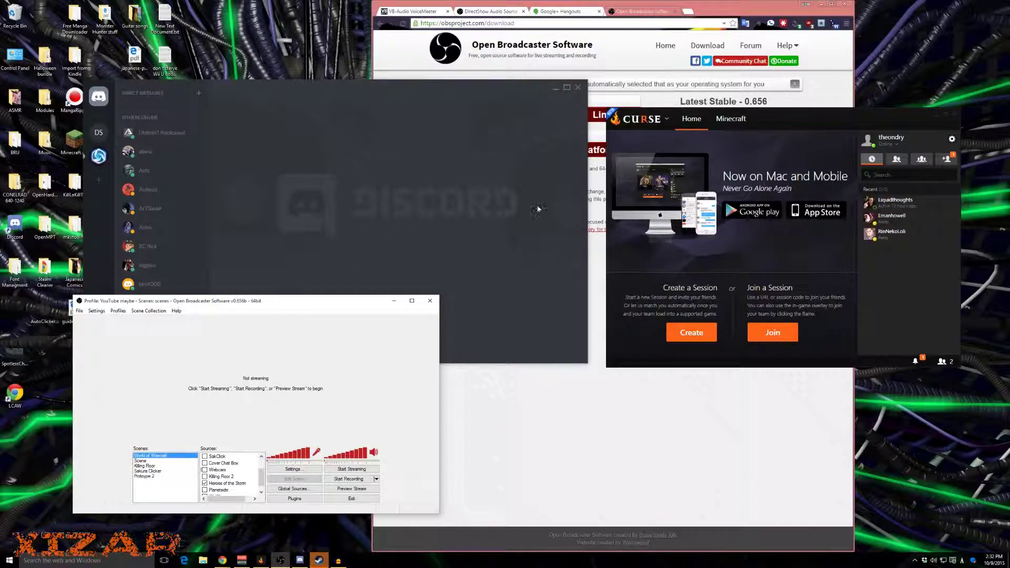
Step: Bring the Discord window to the front of the desktop
{"action": "left_click", "coordinate": [345, 177]}
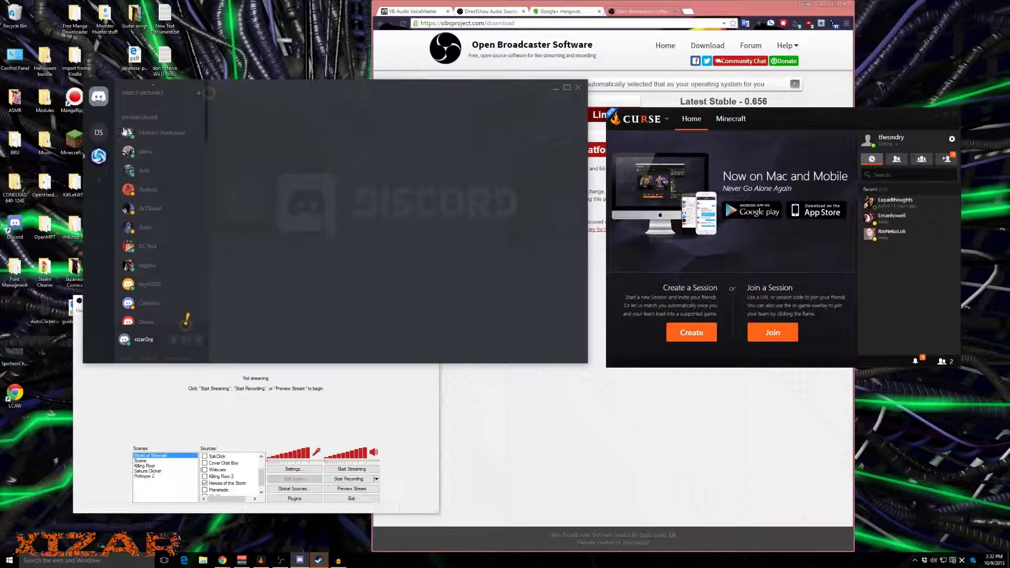
Step: Check that Discord's voice output is Speakers (Logitech G35 Headset), then close settings
{"action": "left_click", "coordinate": [197, 341]}
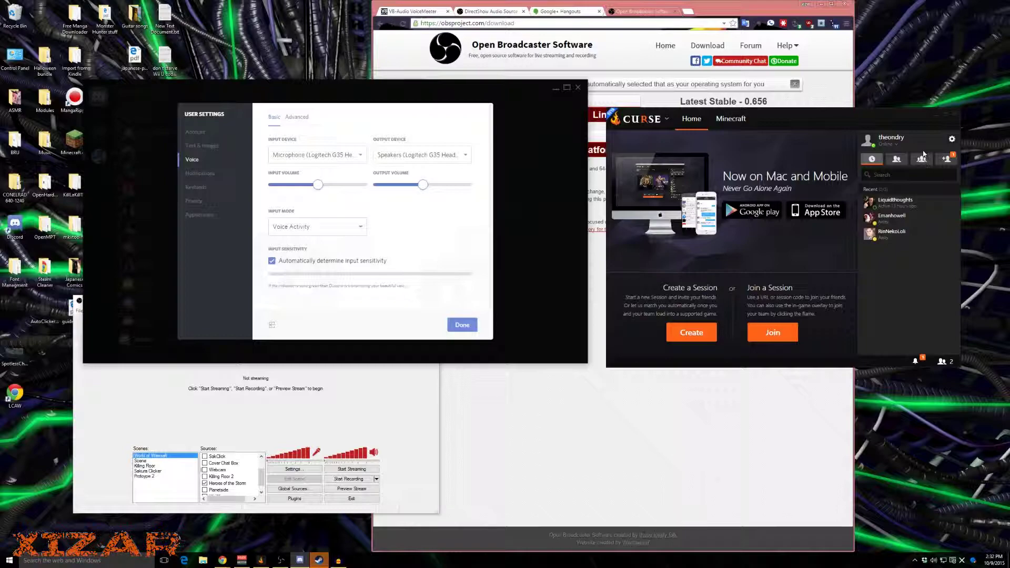
{"action": "left_click", "coordinate": [466, 158]}
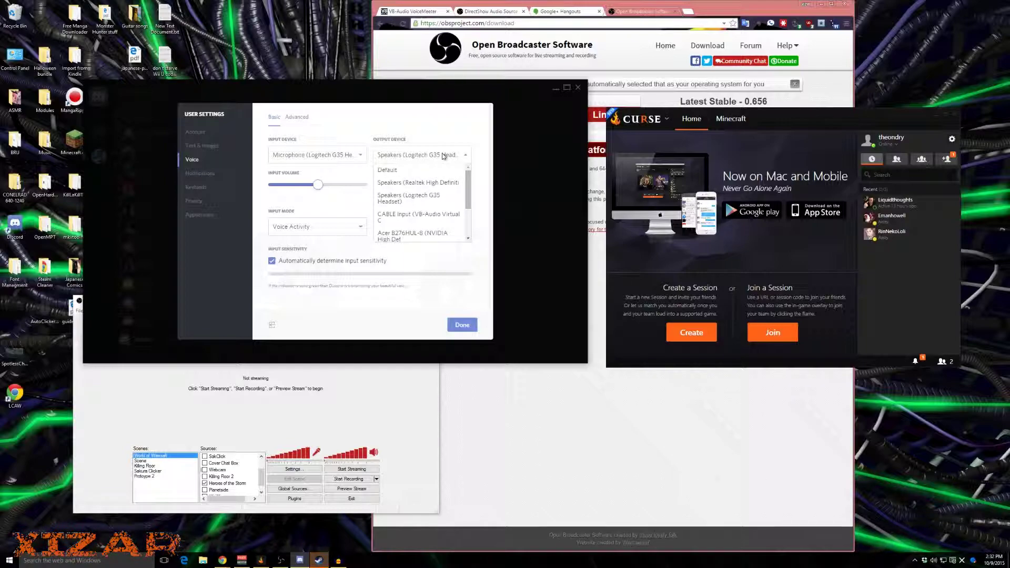
{"action": "left_click", "coordinate": [459, 156]}
{"action": "left_click", "coordinate": [465, 327]}
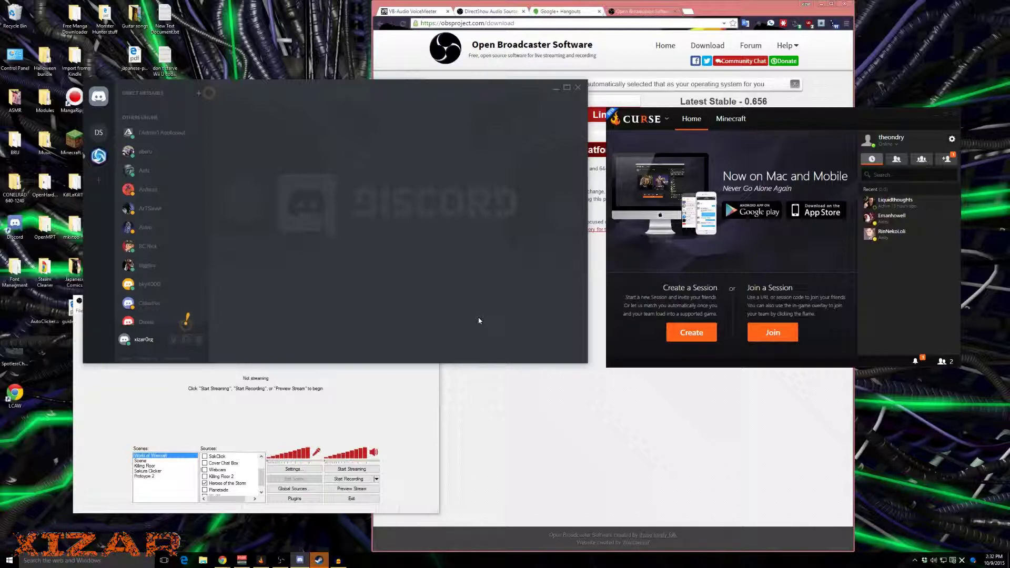
Step: Bring Chrome forward on the OBS forum's DirectShow Audio Source Plugin page
{"action": "left_click", "coordinate": [660, 437]}
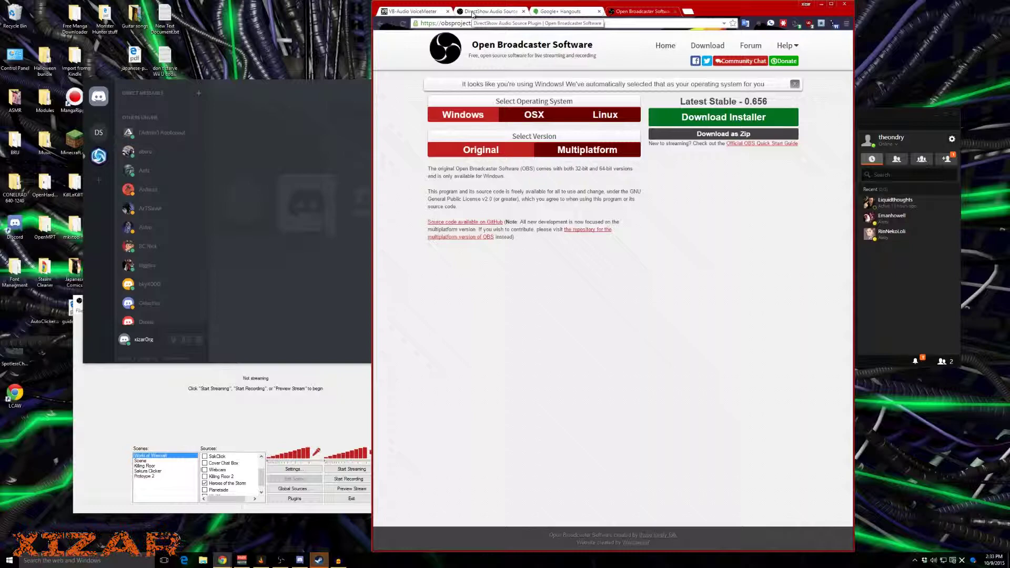
{"action": "left_click", "coordinate": [495, 14]}
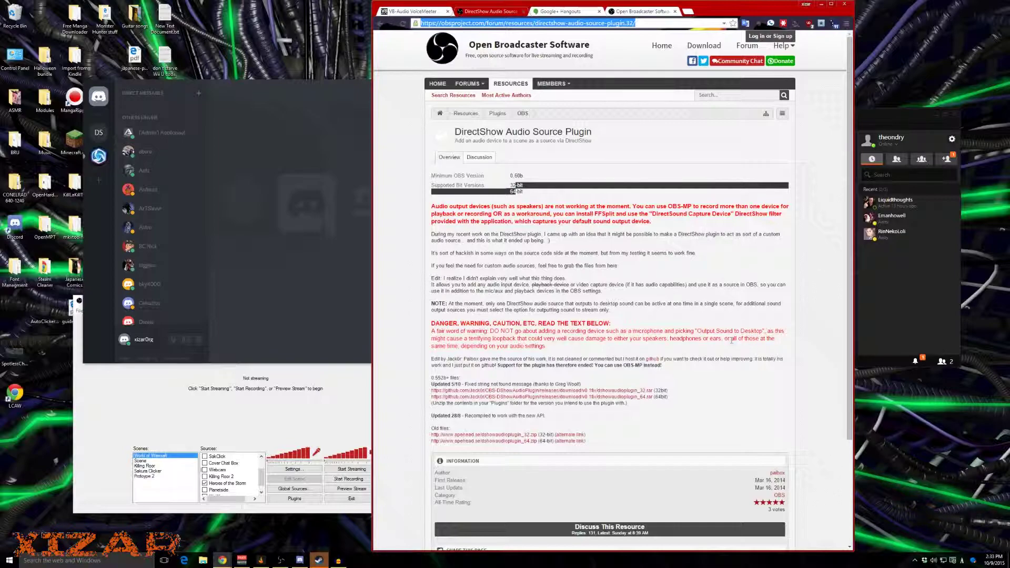
{"action": "left_click", "coordinate": [550, 128]}
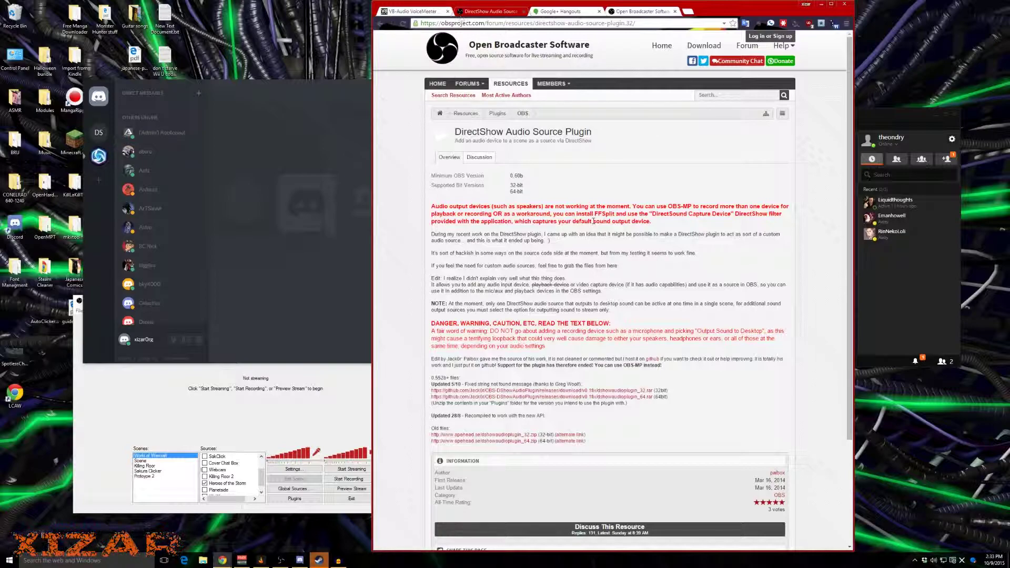
Step: Switch Chrome to the VB-Audio Voicemeeter Virtual Audio Mixer page
{"action": "left_click", "coordinate": [414, 11]}
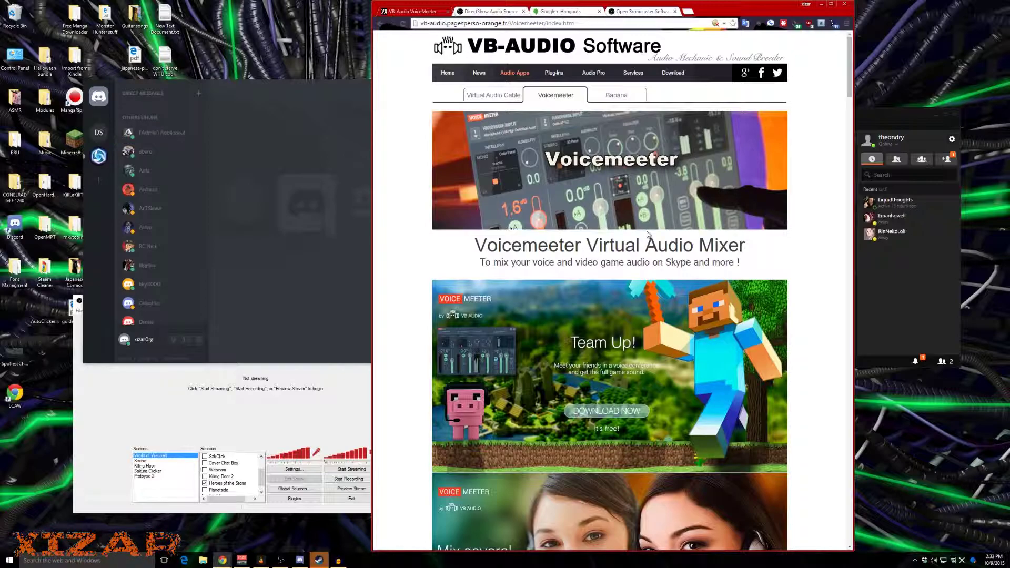
{"action": "scroll", "coordinate": [660, 261], "scroll_direction": "down", "scroll_amount": 5}
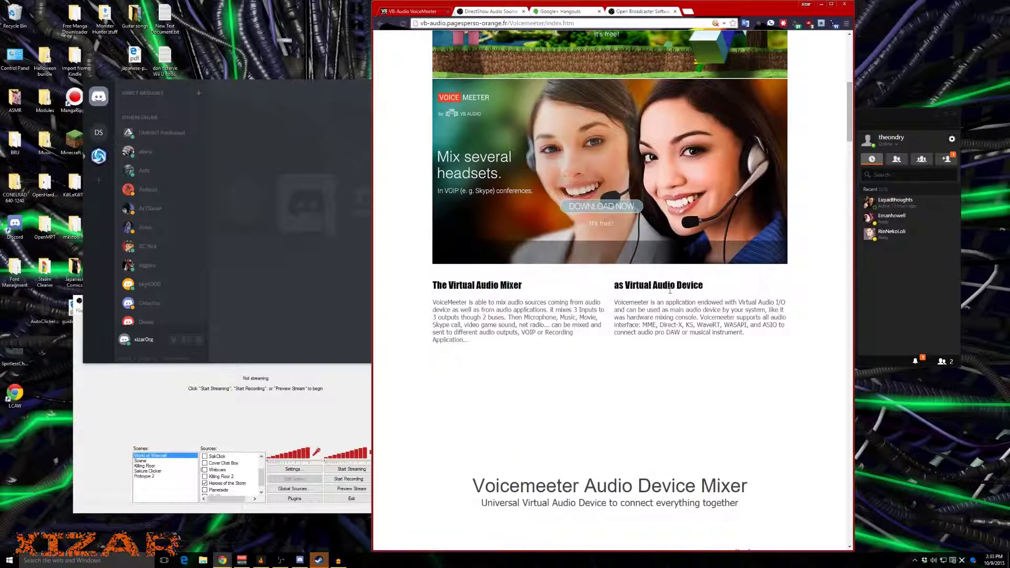
{"action": "scroll", "coordinate": [670, 290], "scroll_direction": "up", "scroll_amount": 4}
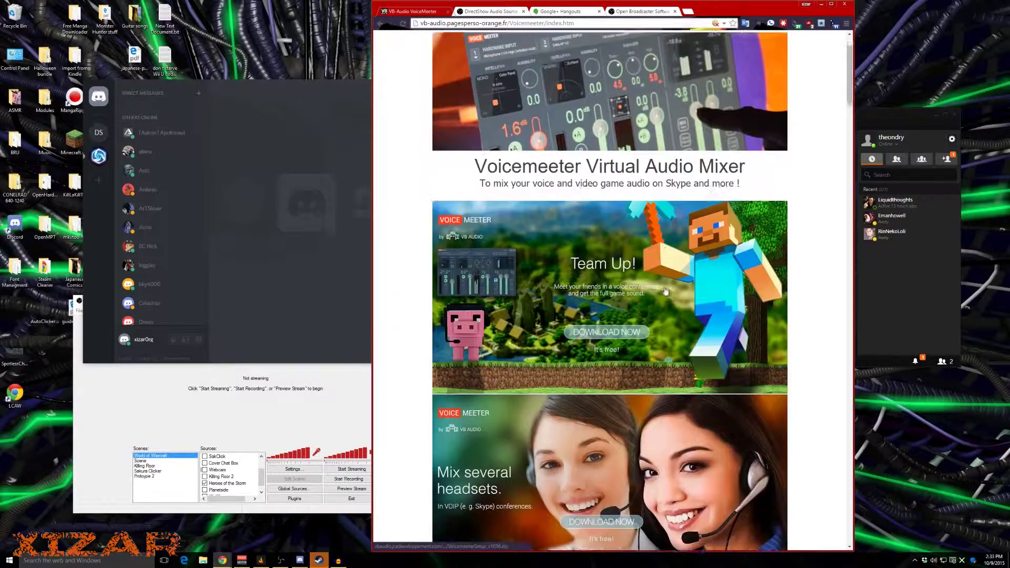
{"action": "scroll", "coordinate": [666, 291], "scroll_direction": "down", "scroll_amount": 10}
{"action": "scroll", "coordinate": [667, 291], "scroll_direction": "up", "scroll_amount": 8}
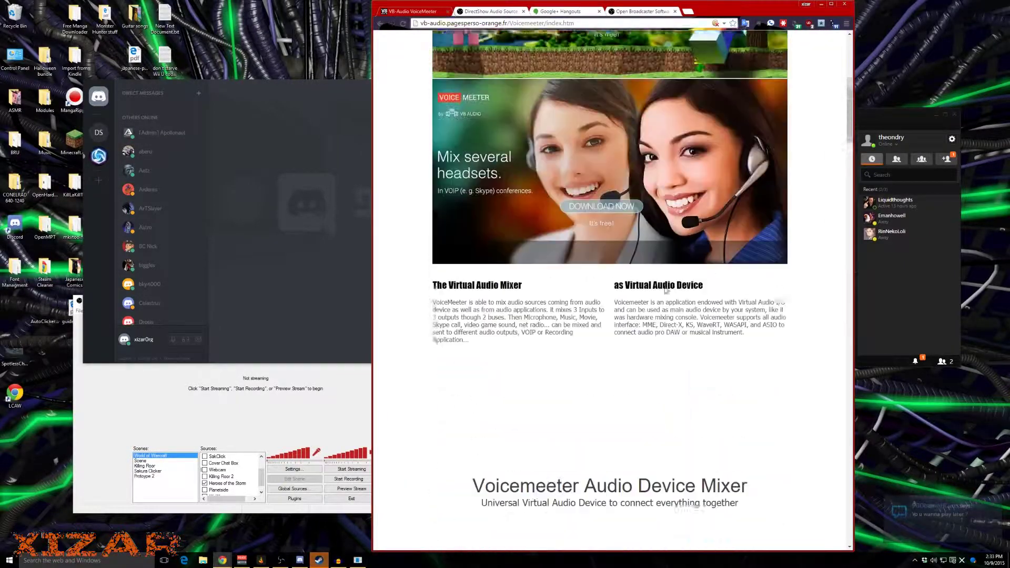
{"action": "scroll", "coordinate": [666, 291], "scroll_direction": "up", "scroll_amount": 1}
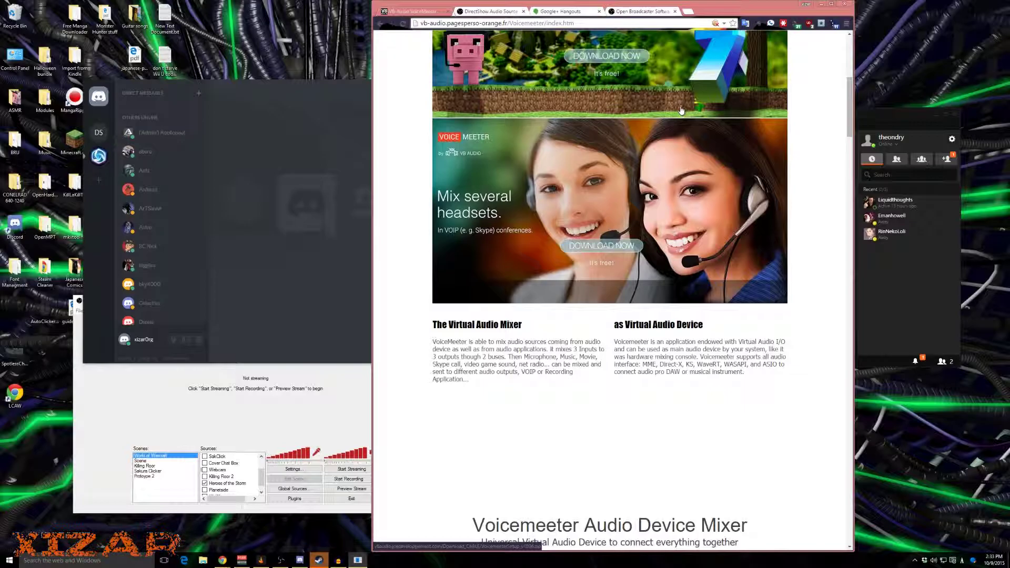
{"action": "scroll", "coordinate": [680, 111], "scroll_direction": "down", "scroll_amount": 6}
{"action": "scroll", "coordinate": [647, 260], "scroll_direction": "down", "scroll_amount": 4}
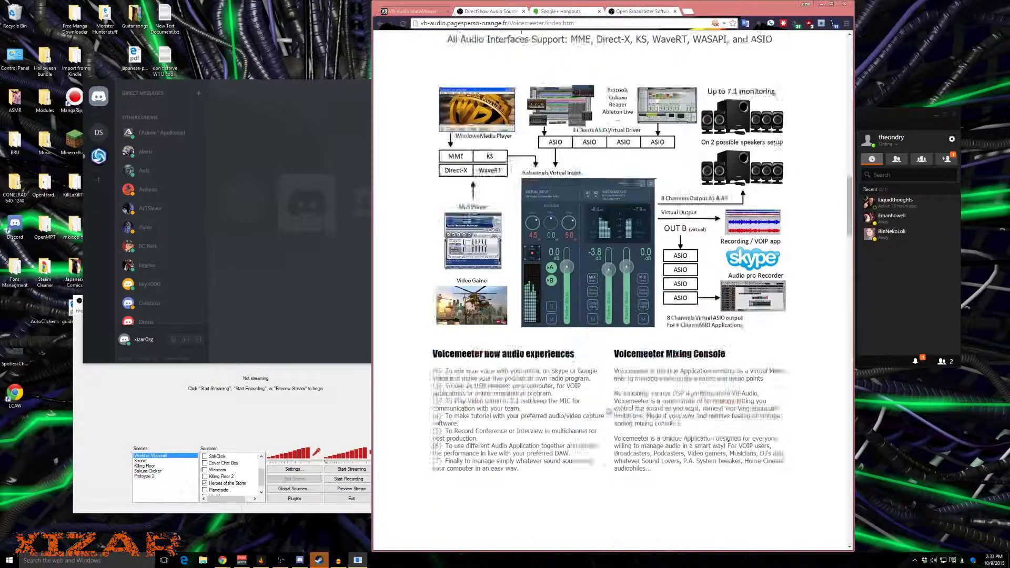
{"action": "scroll", "coordinate": [609, 408], "scroll_direction": "down", "scroll_amount": 2}
{"action": "scroll", "coordinate": [608, 408], "scroll_direction": "up", "scroll_amount": 4}
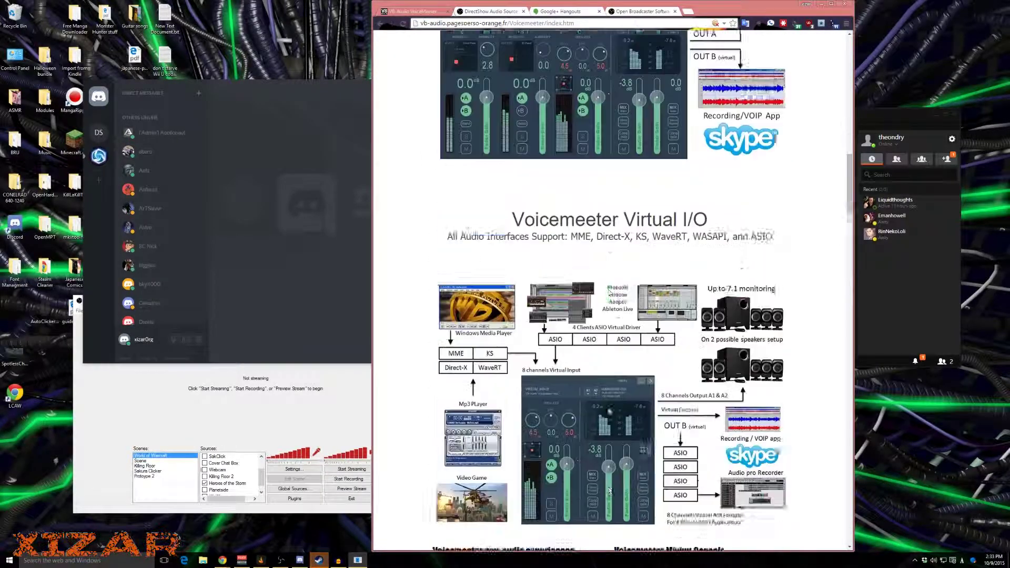
{"action": "scroll", "coordinate": [608, 409], "scroll_direction": "down", "scroll_amount": 5}
{"action": "scroll", "coordinate": [609, 408], "scroll_direction": "down", "scroll_amount": 5}
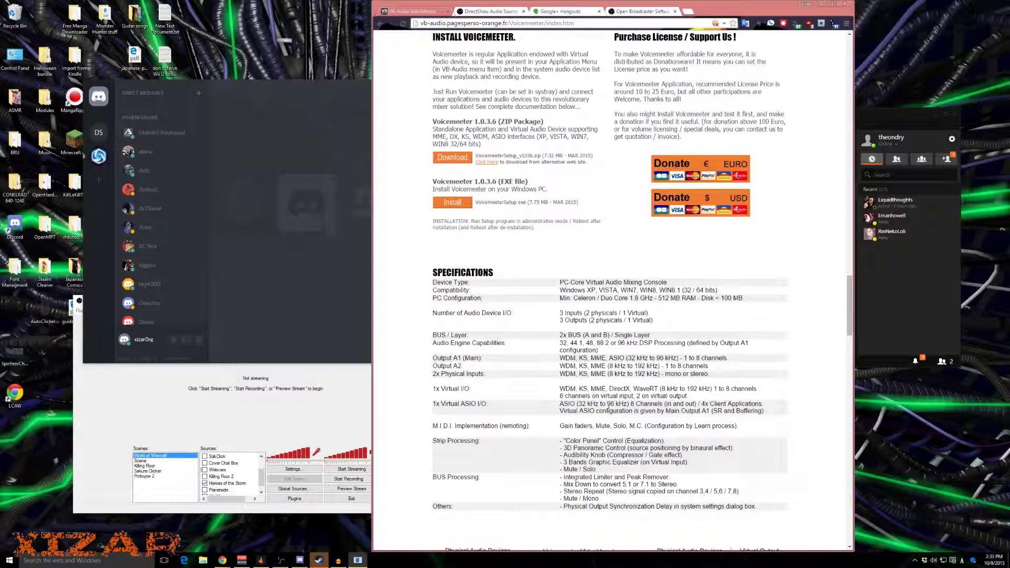
{"action": "scroll", "coordinate": [610, 409], "scroll_direction": "up", "scroll_amount": 3}
{"action": "scroll", "coordinate": [584, 394], "scroll_direction": "up", "scroll_amount": 5}
{"action": "scroll", "coordinate": [523, 369], "scroll_direction": "up", "scroll_amount": 5}
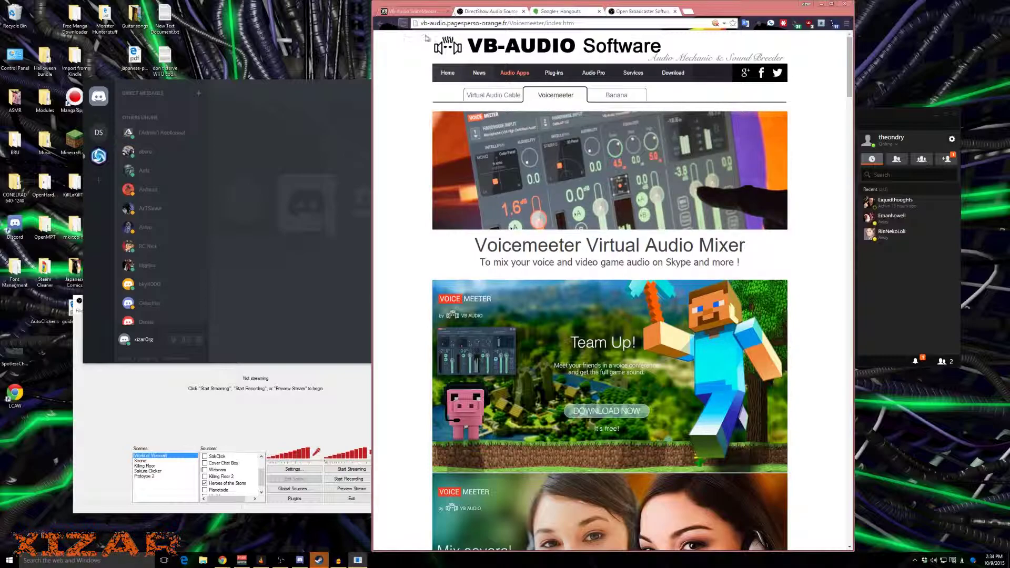
{"action": "left_click", "coordinate": [239, 560]}
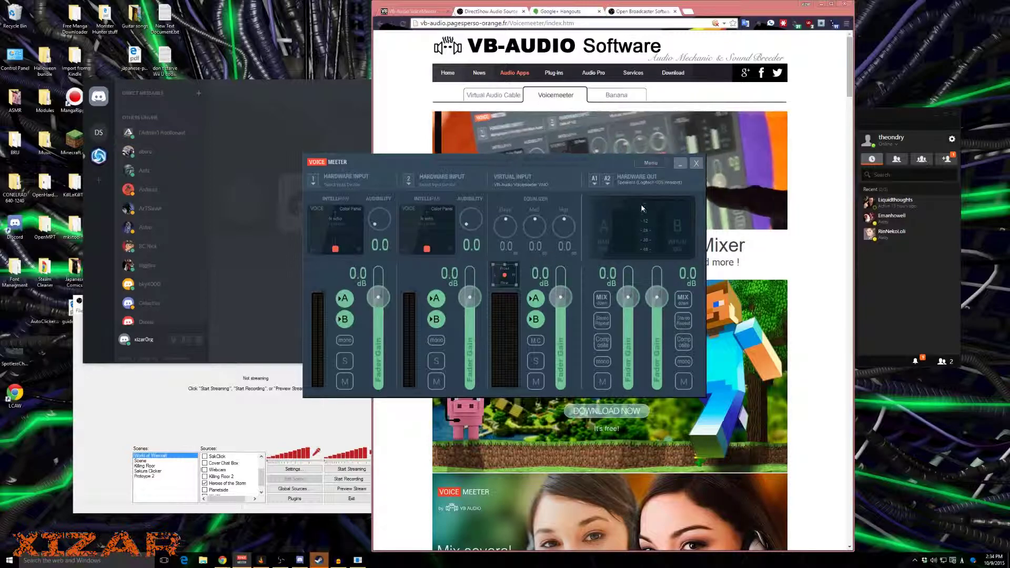
{"action": "left_click", "coordinate": [594, 181]}
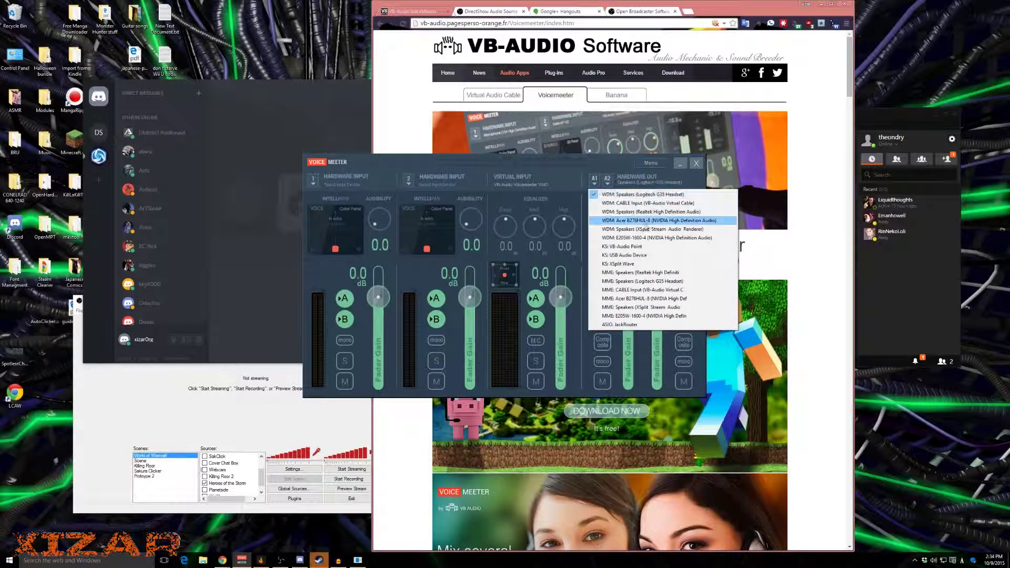
{"action": "left_click", "coordinate": [671, 184]}
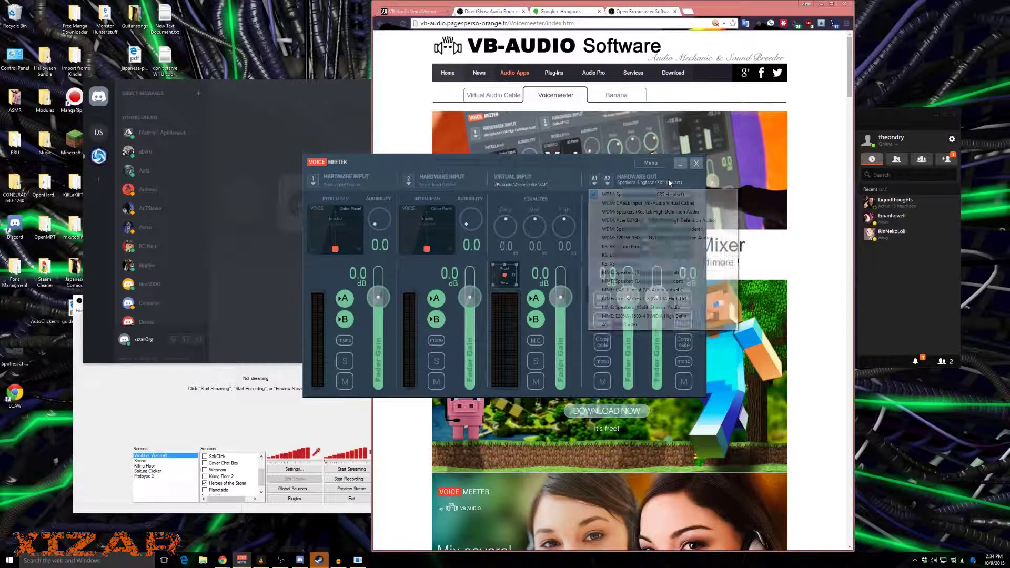
{"action": "left_click", "coordinate": [617, 163]}
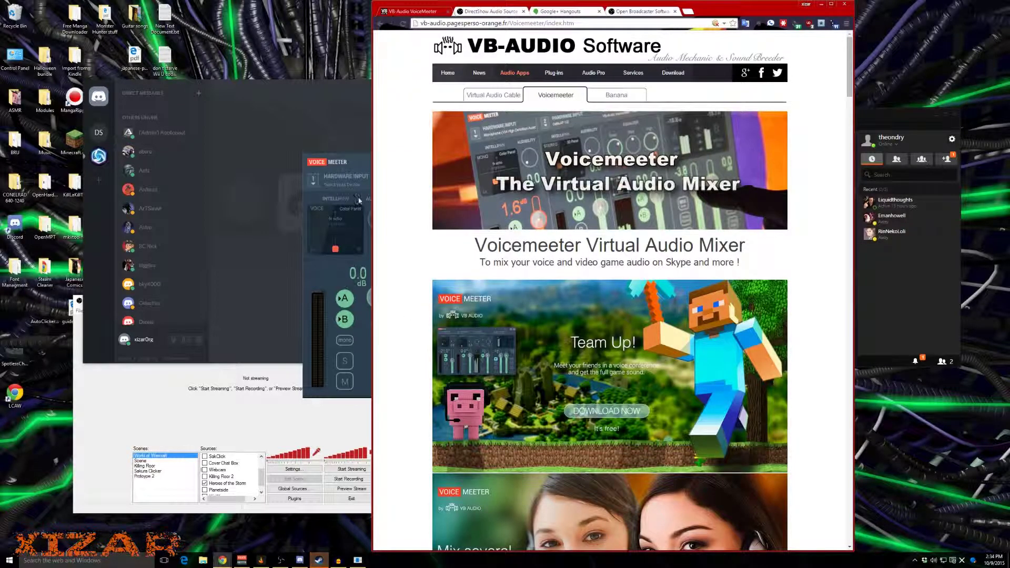
{"action": "key", "text": "alt+Tab"}
{"action": "left_click", "coordinate": [690, 164]}
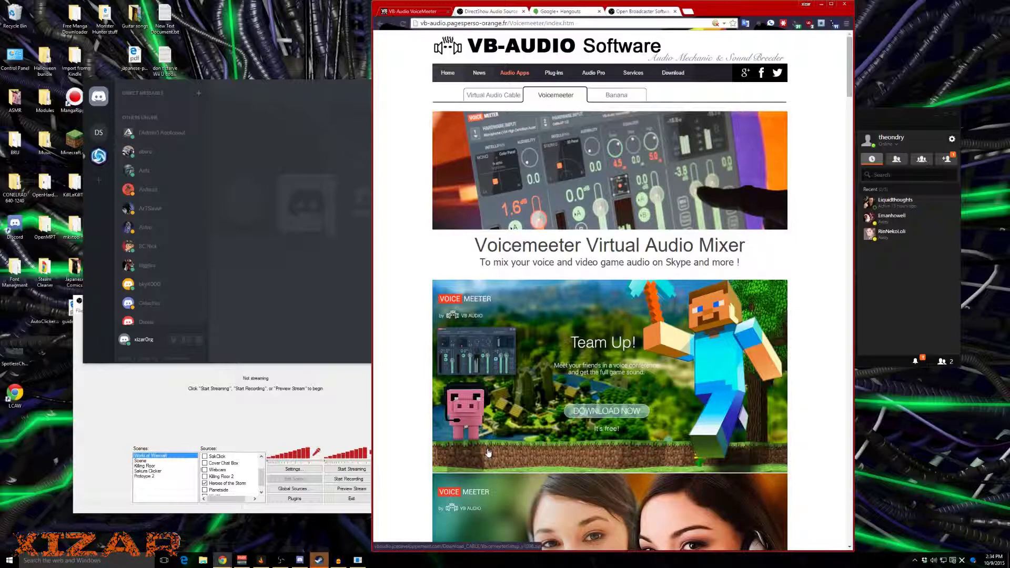
Step: Set Discord's voice output device to VoiceMeeter Input (VB-Audio) and close settings
{"action": "left_click", "coordinate": [275, 140]}
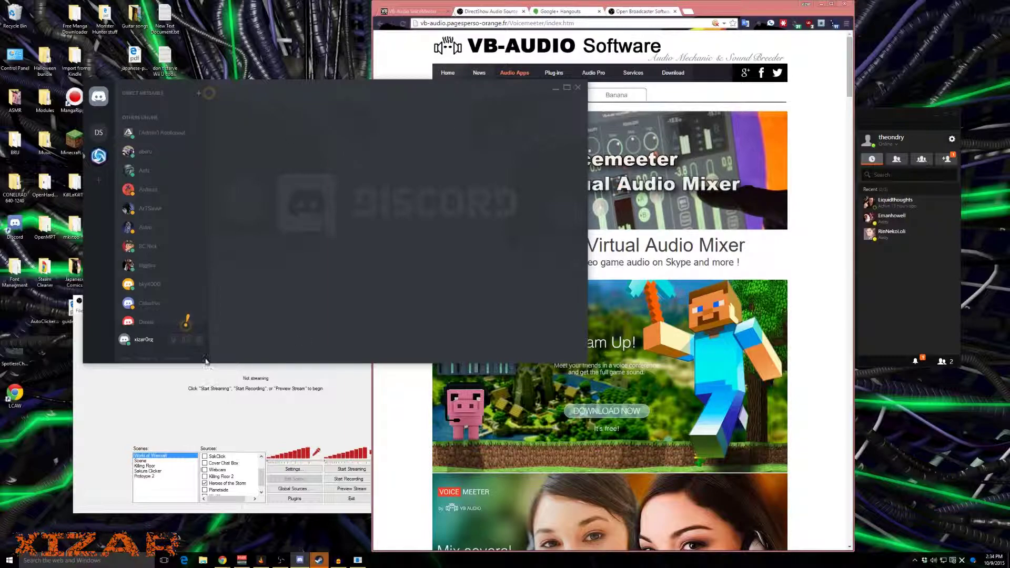
{"action": "left_click", "coordinate": [198, 340]}
{"action": "left_click", "coordinate": [415, 155]}
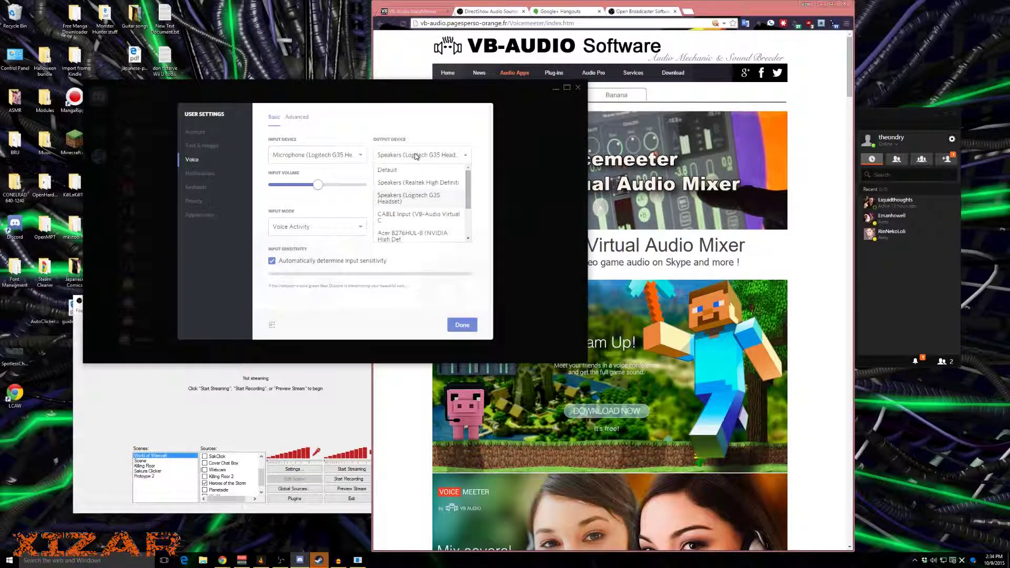
{"action": "left_click_drag", "start_coordinate": [469, 190], "coordinate": [471, 219]}
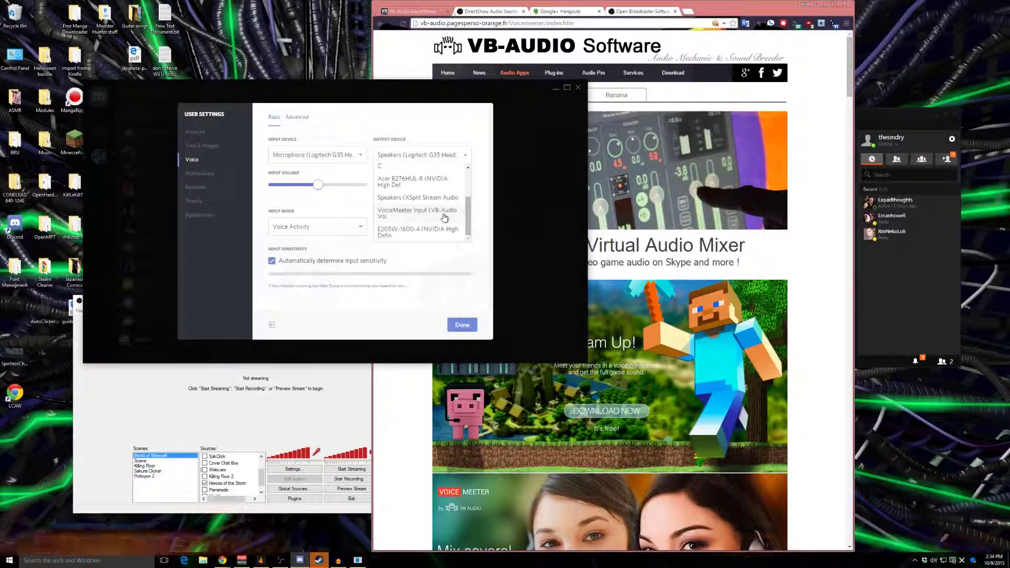
{"action": "left_click", "coordinate": [444, 218]}
{"action": "left_click", "coordinate": [462, 325]}
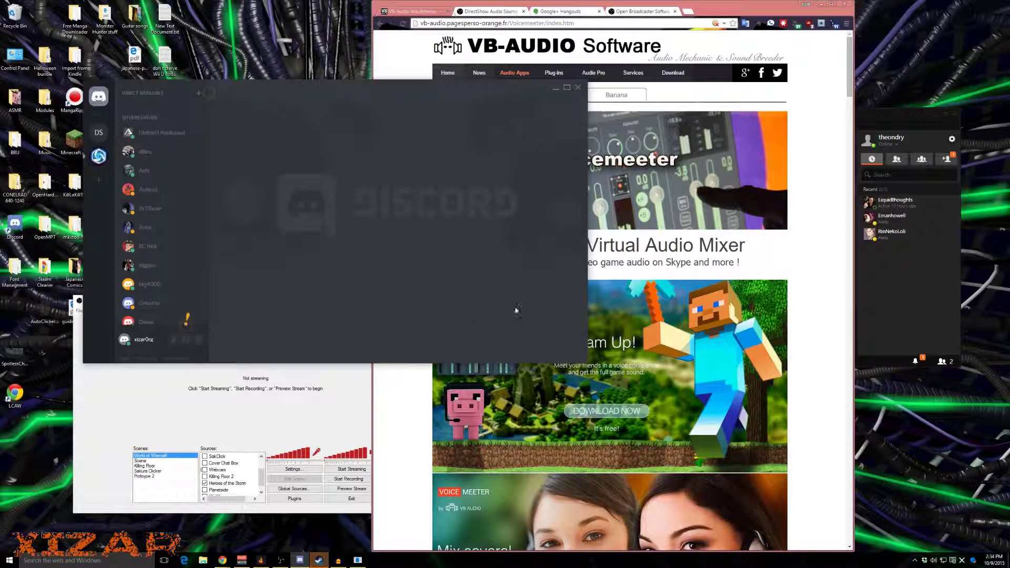
{"action": "left_click", "coordinate": [952, 140]}
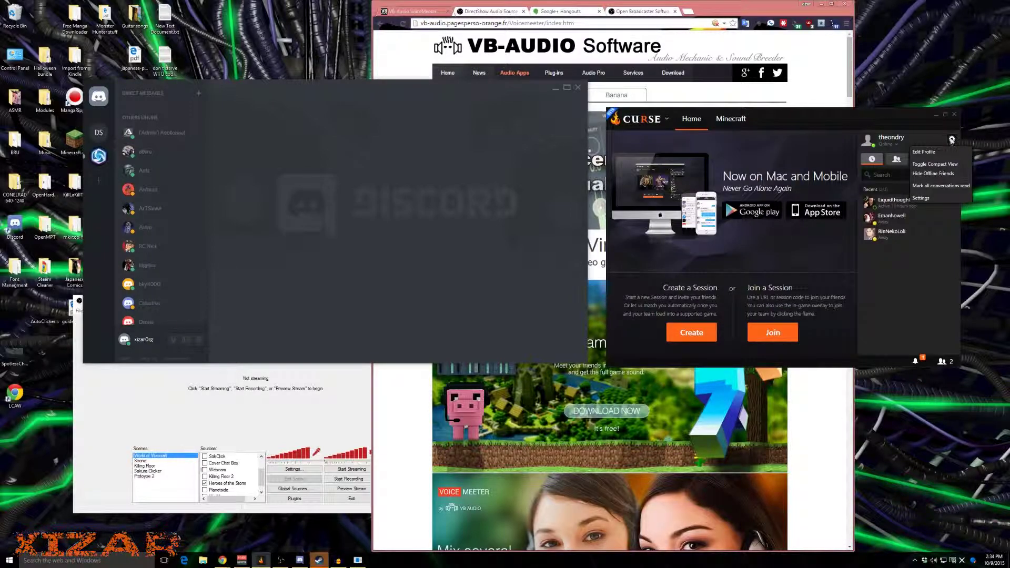
Step: Save Curse's Speaker/Headphones as VoiceMeeter Input, then minimize Discord and Curse
{"action": "left_click", "coordinate": [937, 199]}
{"action": "left_click", "coordinate": [668, 187]}
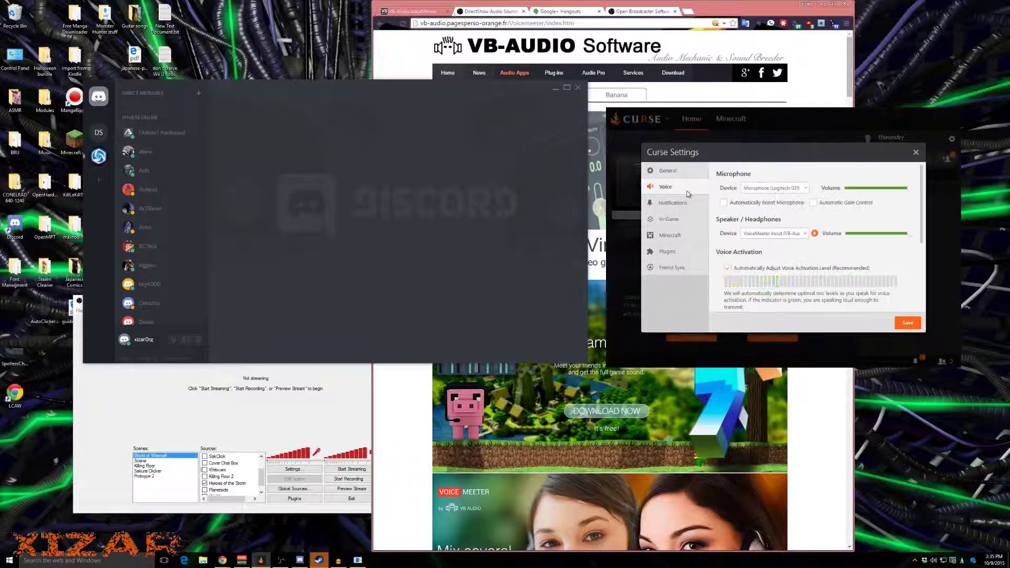
{"action": "left_click", "coordinate": [908, 323]}
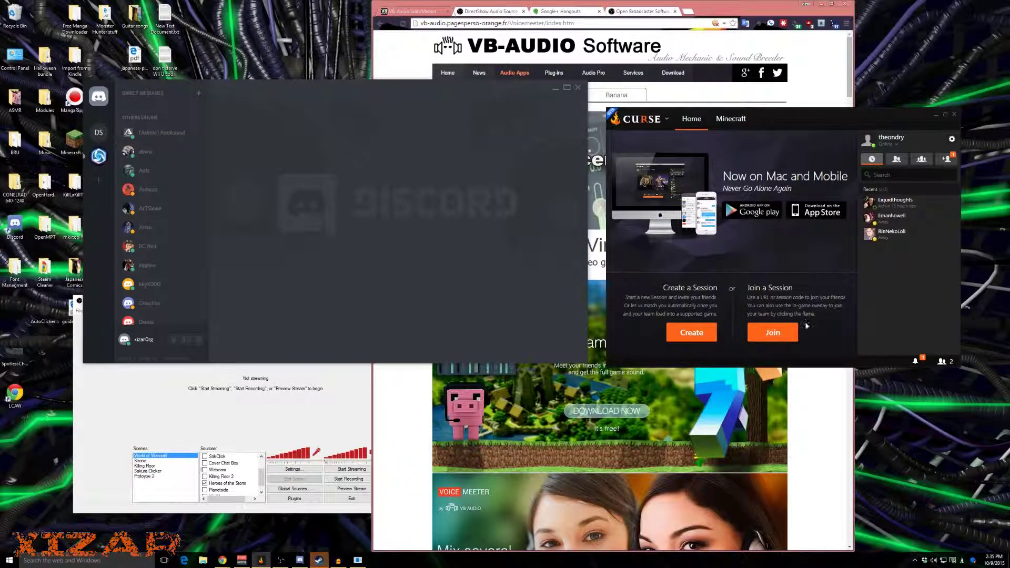
{"action": "left_click", "coordinate": [556, 88]}
{"action": "left_click", "coordinate": [934, 115]}
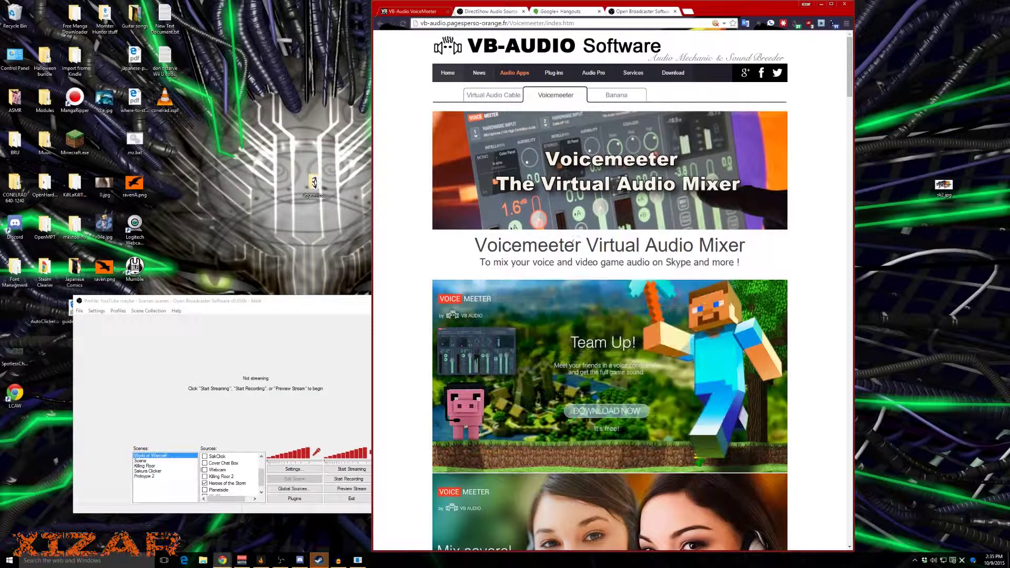
Step: Add a new DirectShow Audio Source to the OBS scene's sources
{"action": "left_click", "coordinate": [333, 320]}
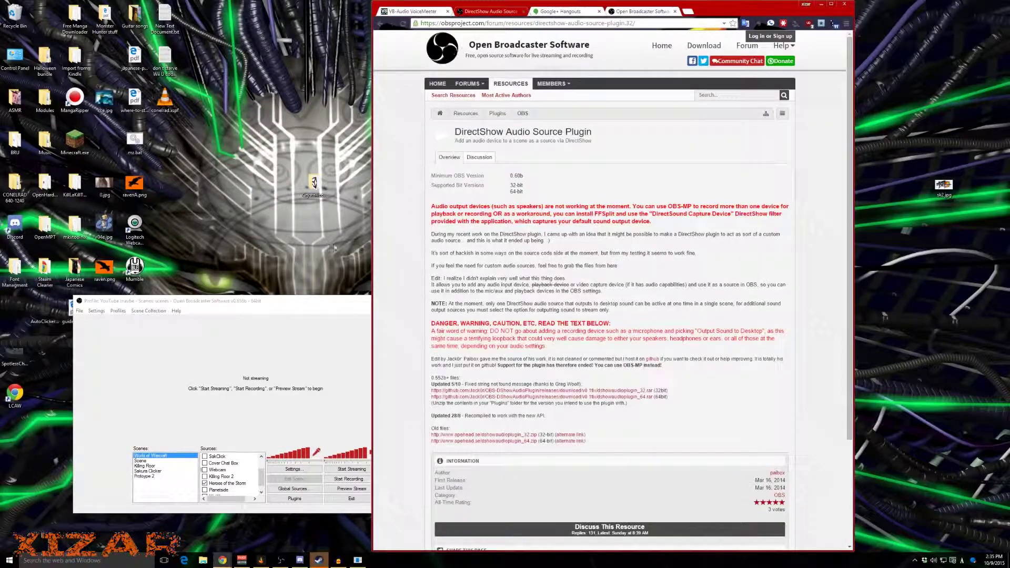
{"action": "right_click", "coordinate": [220, 470]}
{"action": "mouse_move", "coordinate": [237, 474]}
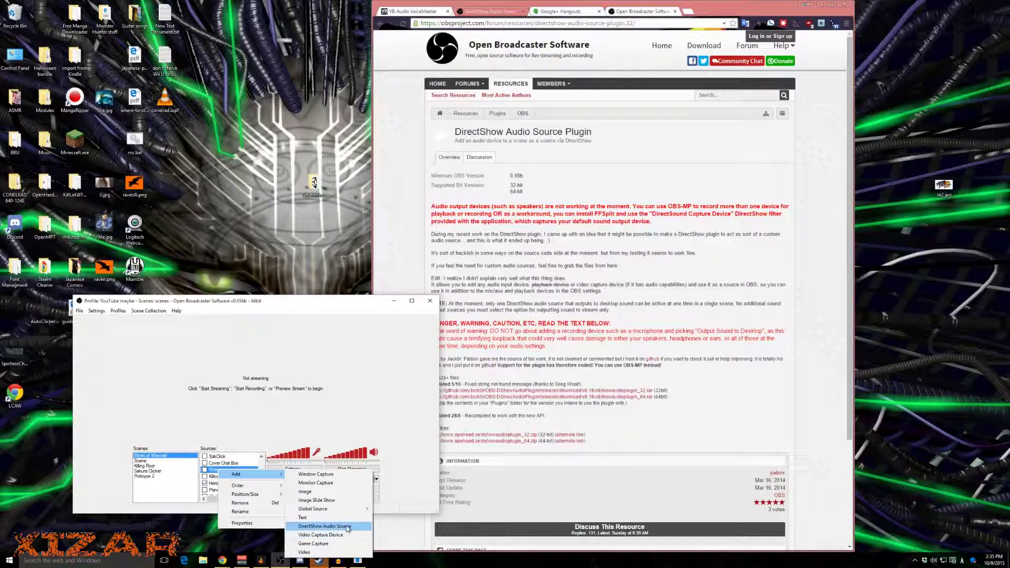
{"action": "left_click", "coordinate": [347, 529]}
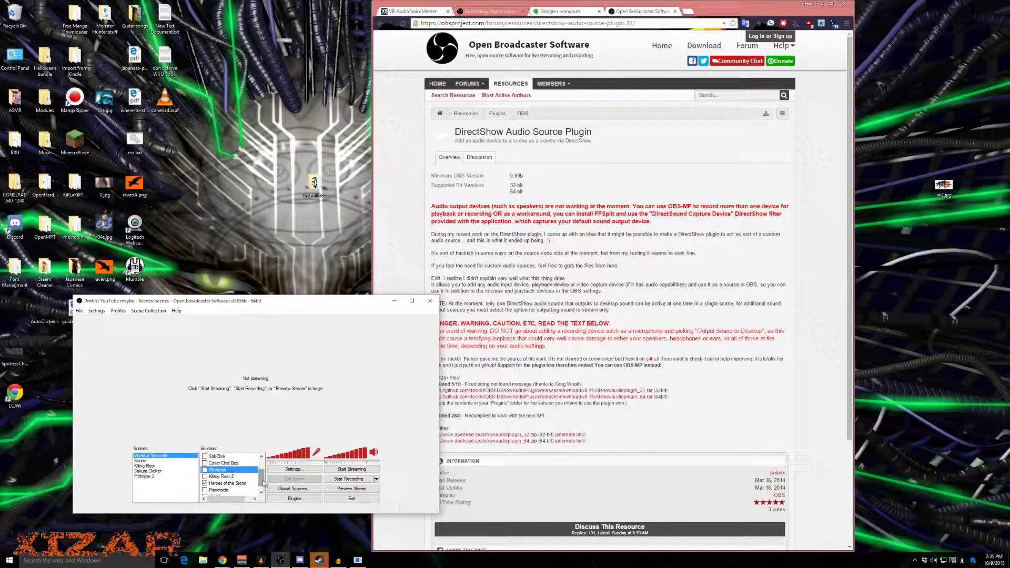
{"action": "left_click", "coordinate": [265, 488]}
Step: Set the audio source's input device to VoiceMeeter Output (VB-Audio)
{"action": "double_click", "coordinate": [243, 460]}
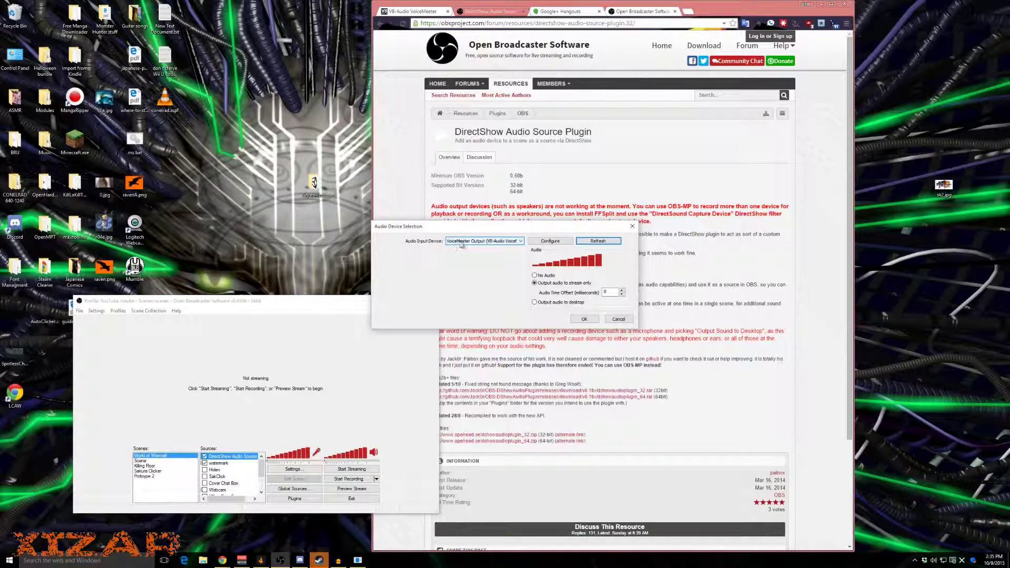
{"action": "left_click", "coordinate": [496, 242]}
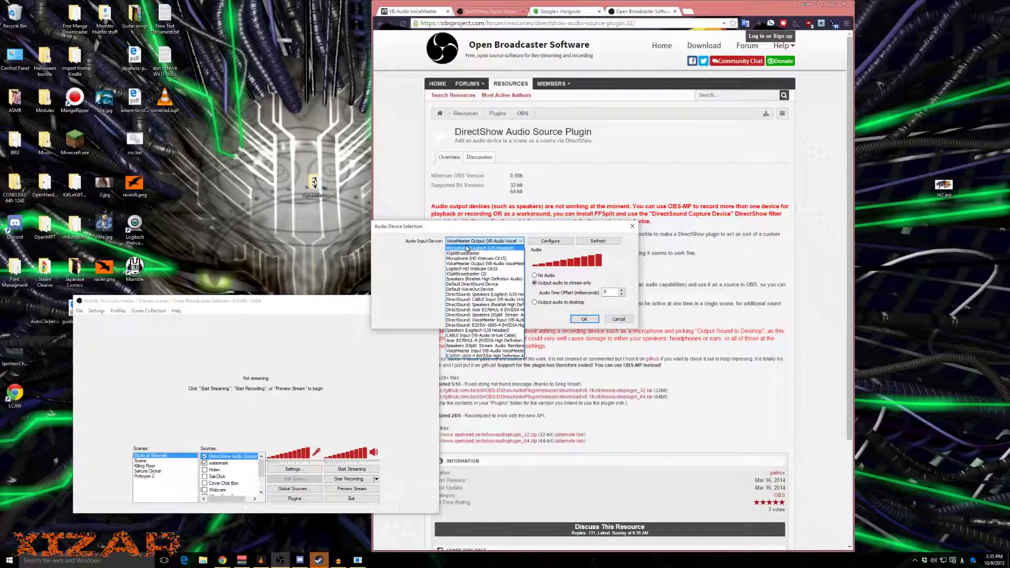
{"action": "left_click", "coordinate": [434, 263]}
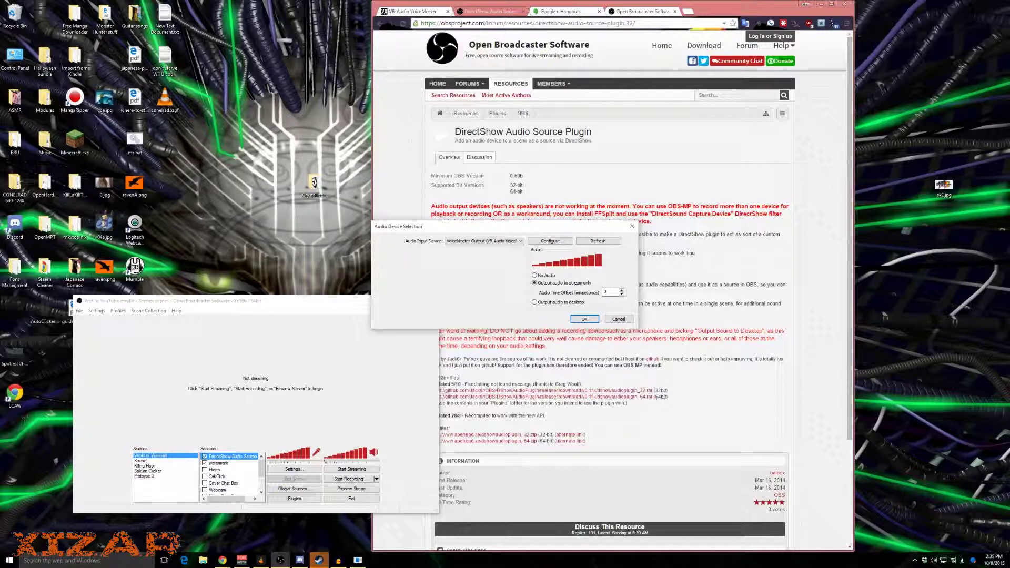
{"action": "left_click", "coordinate": [586, 319]}
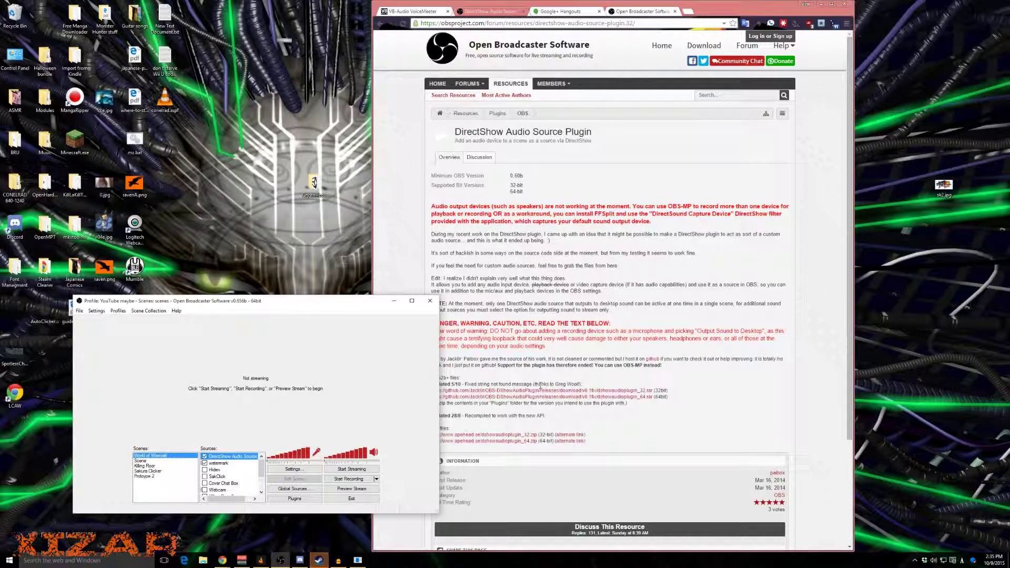
{"action": "left_click", "coordinate": [309, 472]}
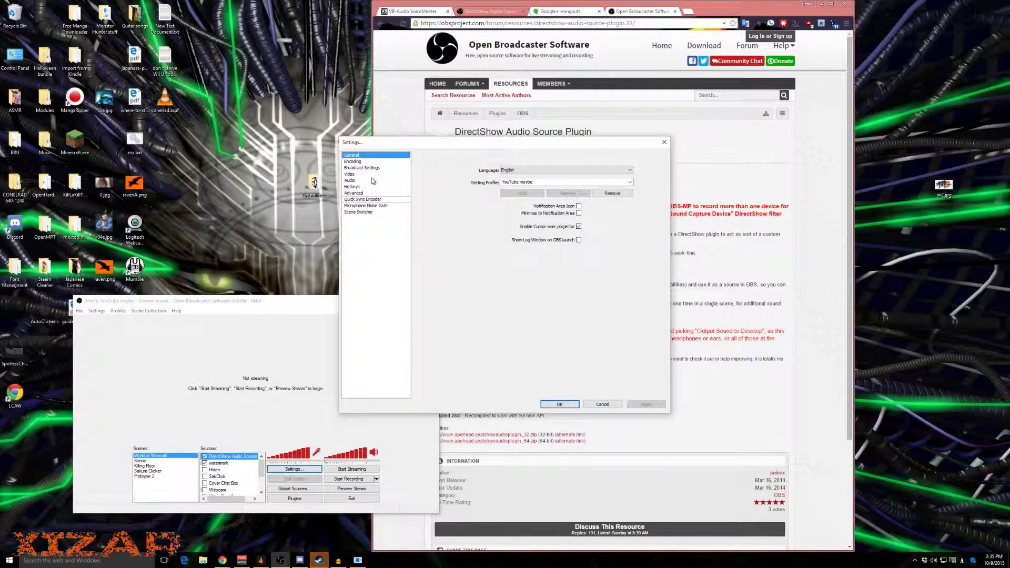
{"action": "left_click", "coordinate": [360, 192]}
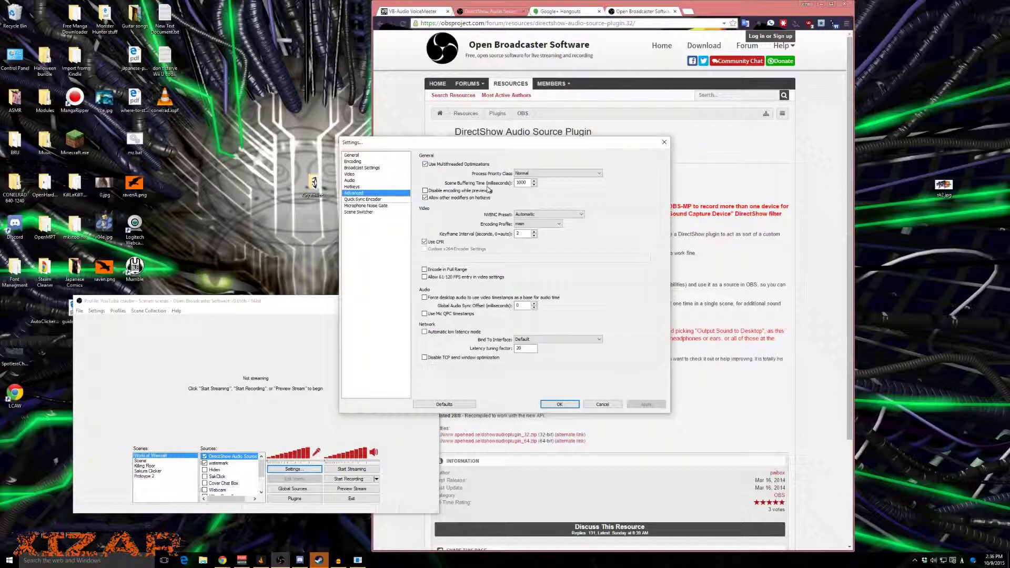
{"action": "double_click", "coordinate": [522, 183]}
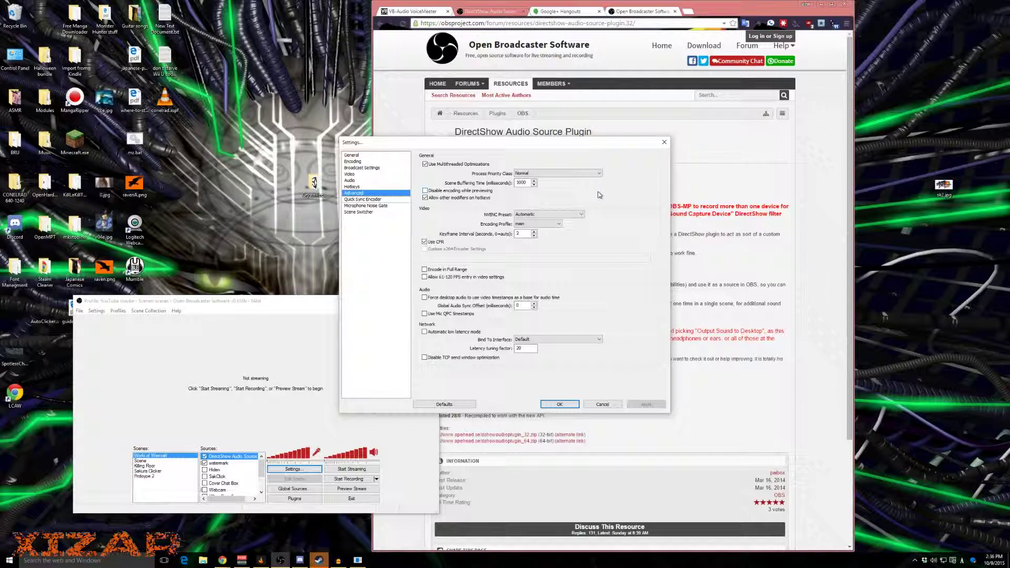
{"action": "left_click", "coordinate": [603, 405]}
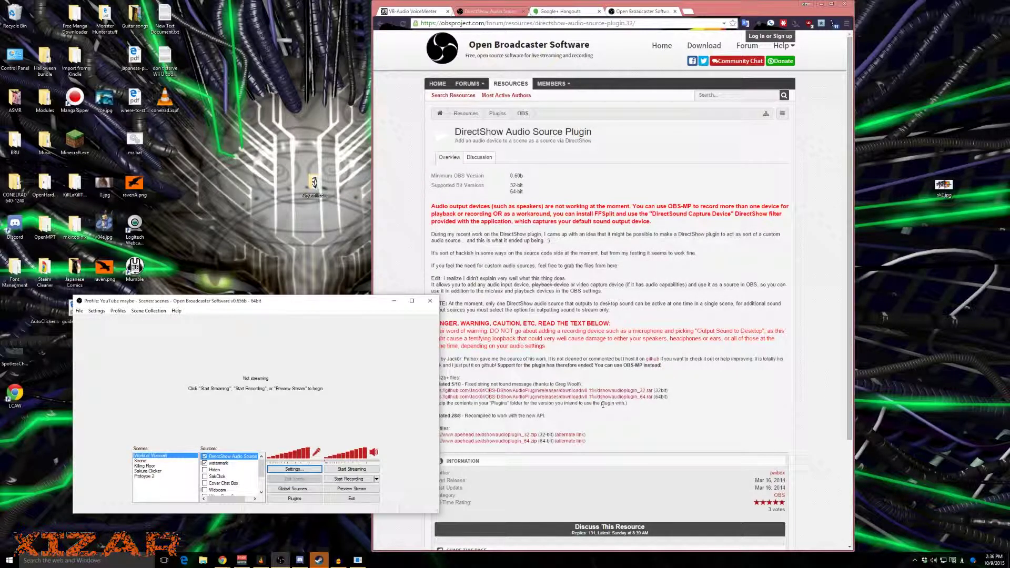